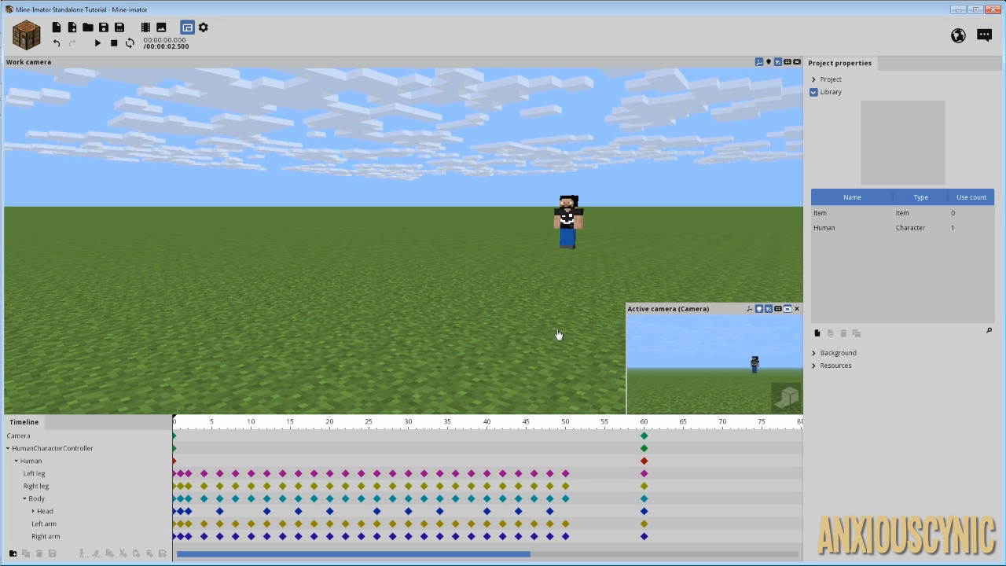
Step: Play back the running animation and scrub to frame 50 to examine how the character comes to a stop
key("space")
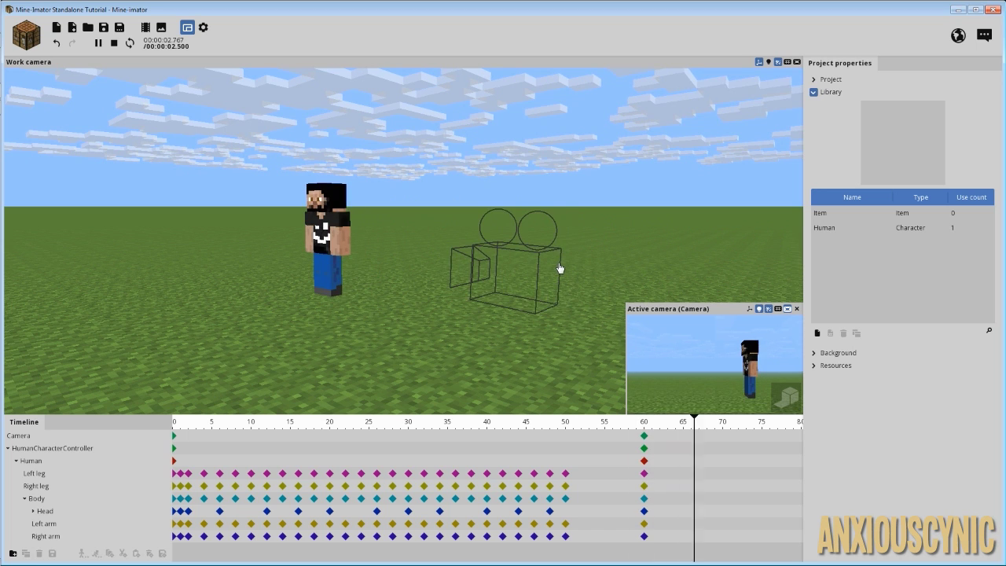
key("space")
key("space")
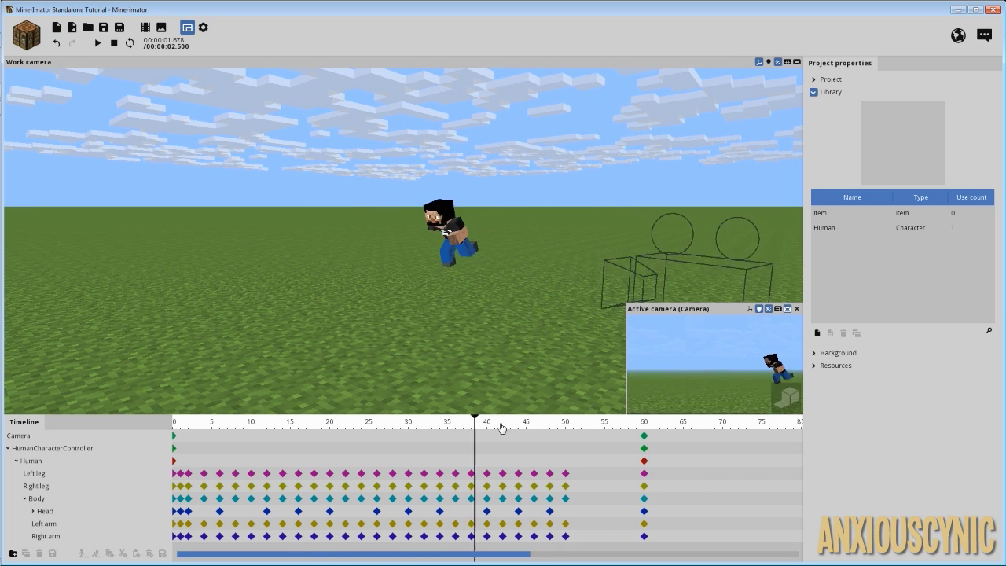
left_click_drag(564, 425, 174, 423)
key("space")
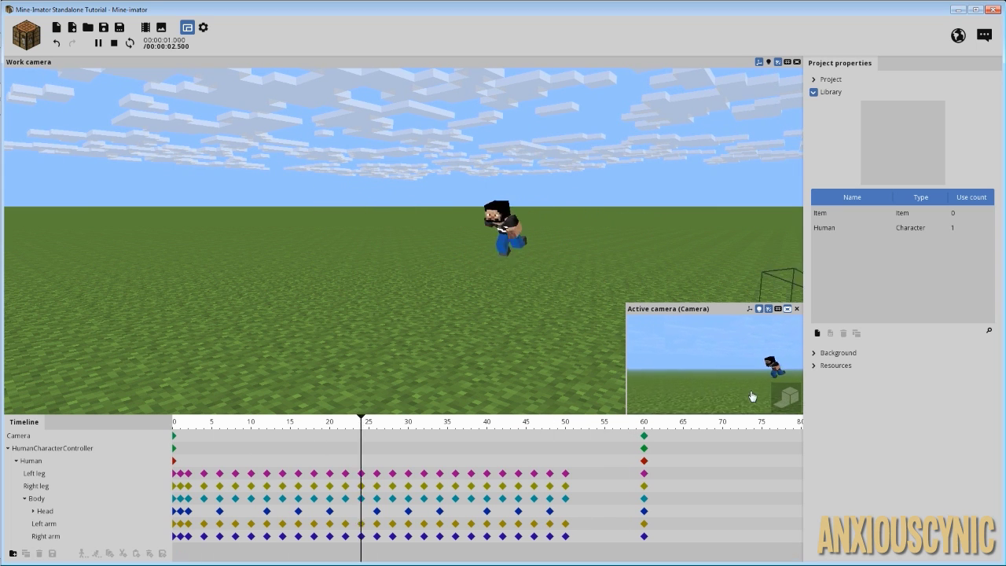
key("space")
left_click_drag(563, 426, 613, 455)
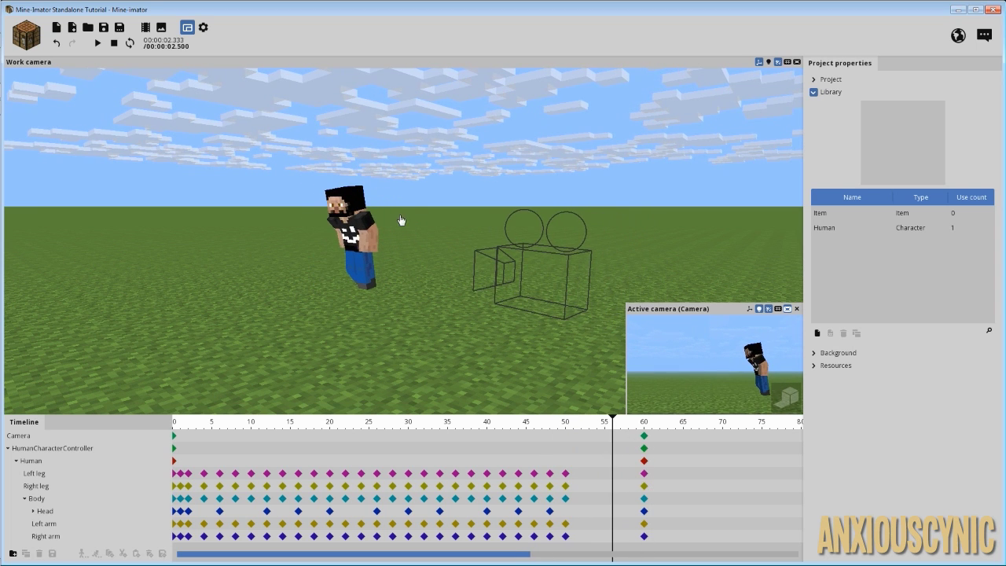
left_click_drag(567, 429, 563, 438)
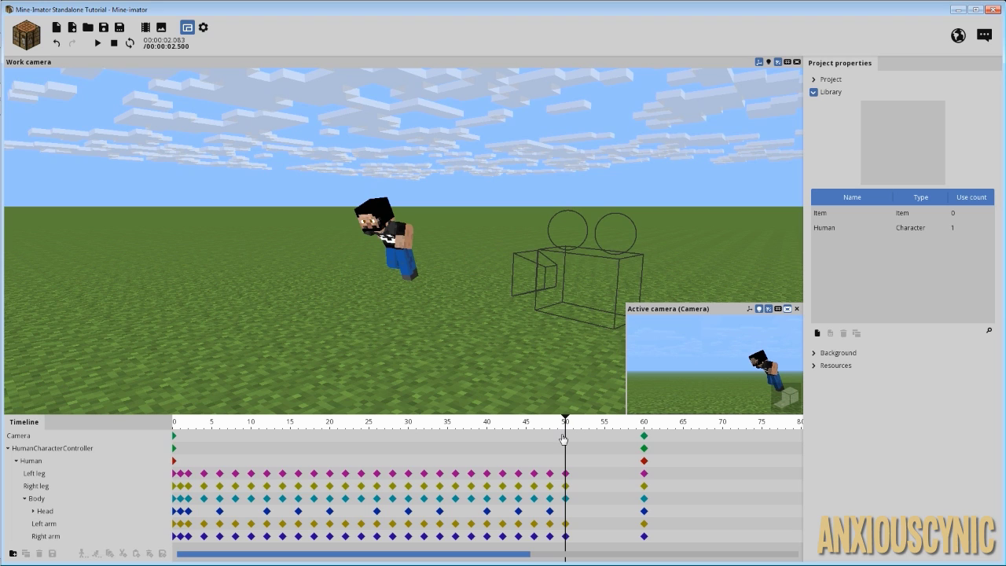
Step: Compare the HumanCharacterController with the Human instance around frame 50, checking their positions, rotations and pivot locations
left_click(99, 456)
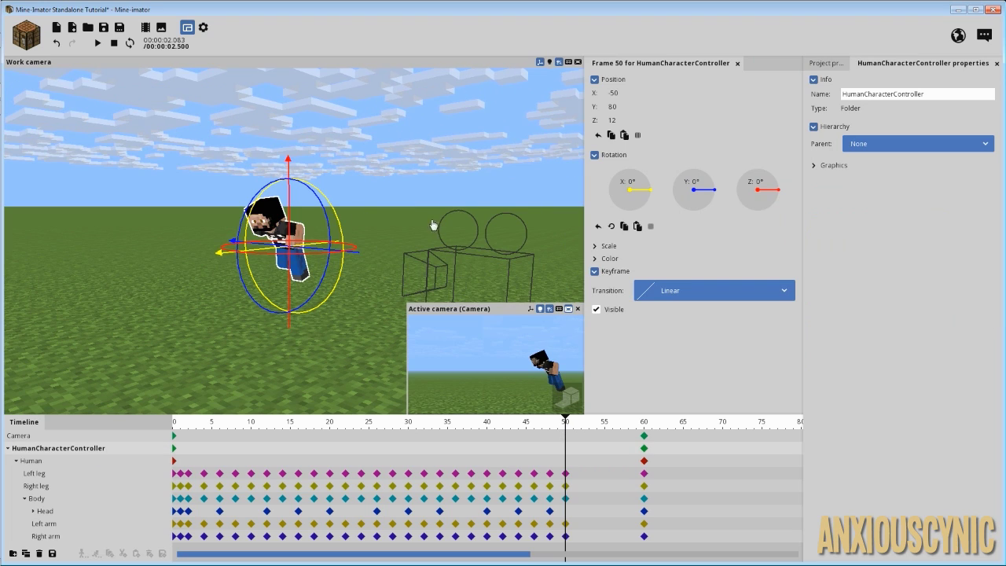
scroll(365, 241, "up", 3)
left_click_drag(441, 235, 403, 183)
scroll(368, 199, "up", 3)
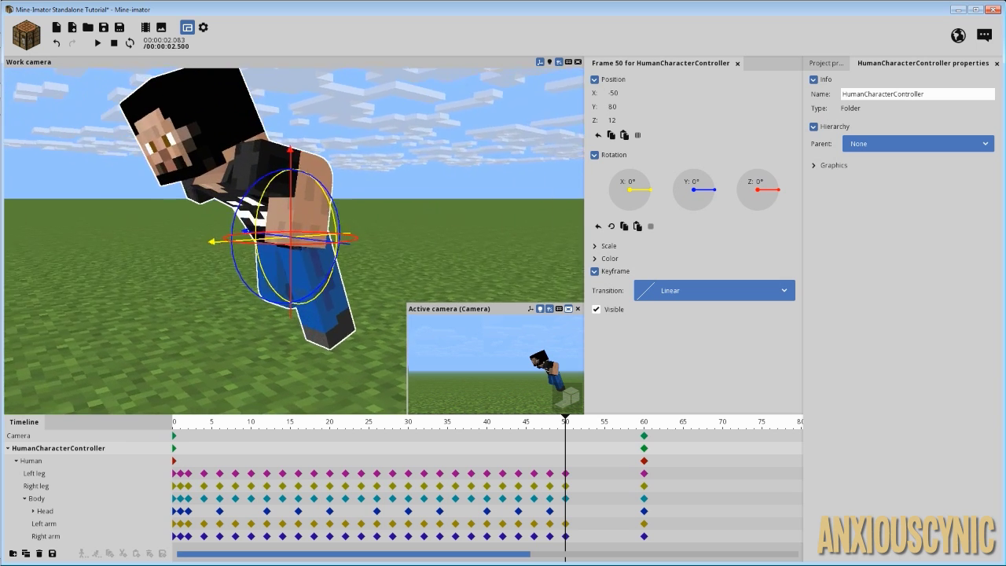
right_click_drag(367, 199, 367, 199)
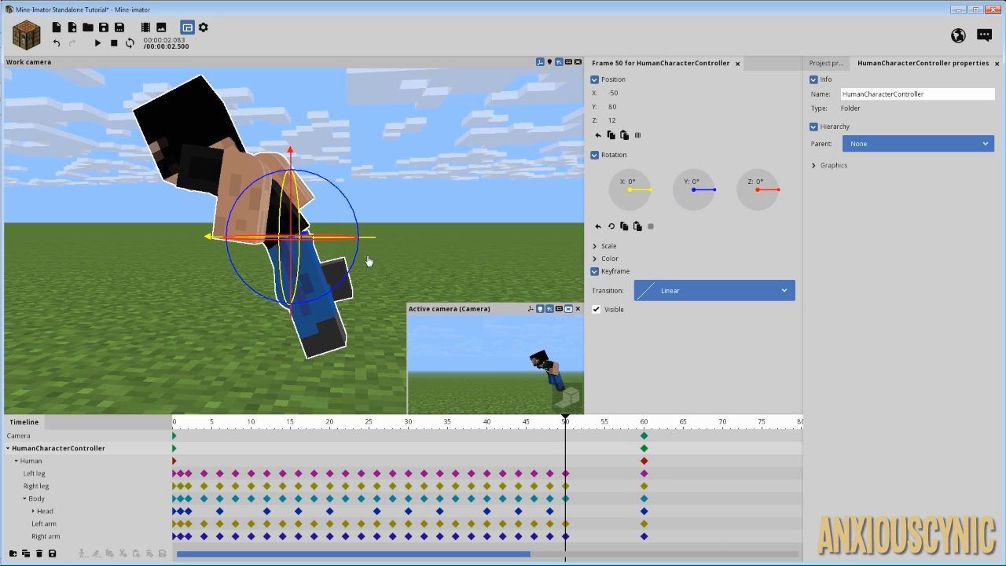
left_click(49, 464)
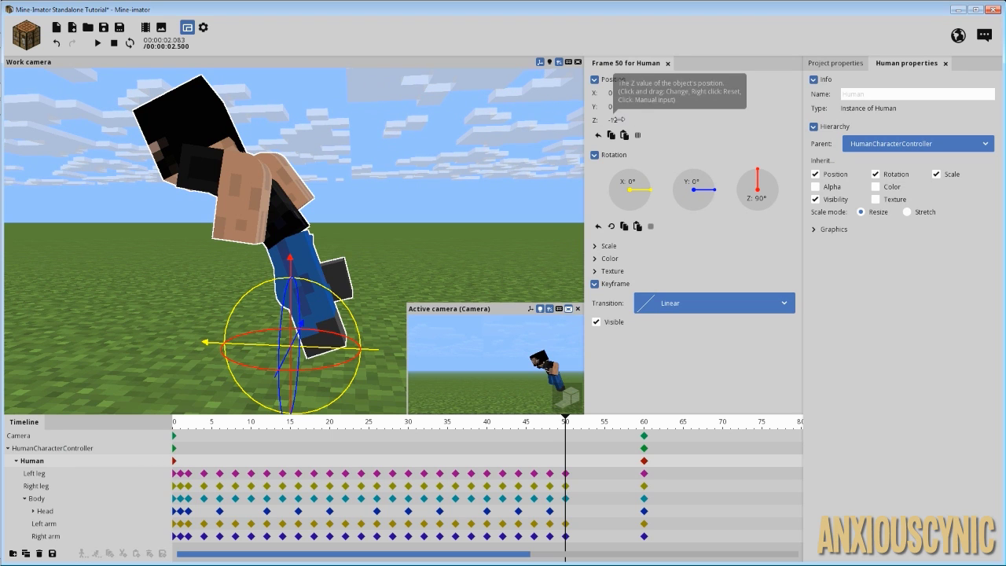
left_click(91, 447)
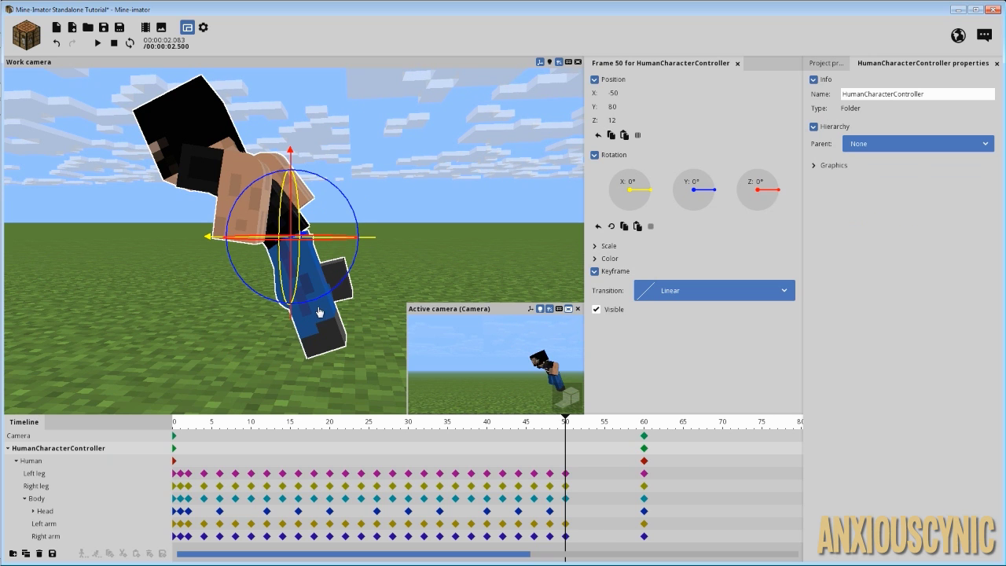
left_click_drag(386, 264, 388, 260)
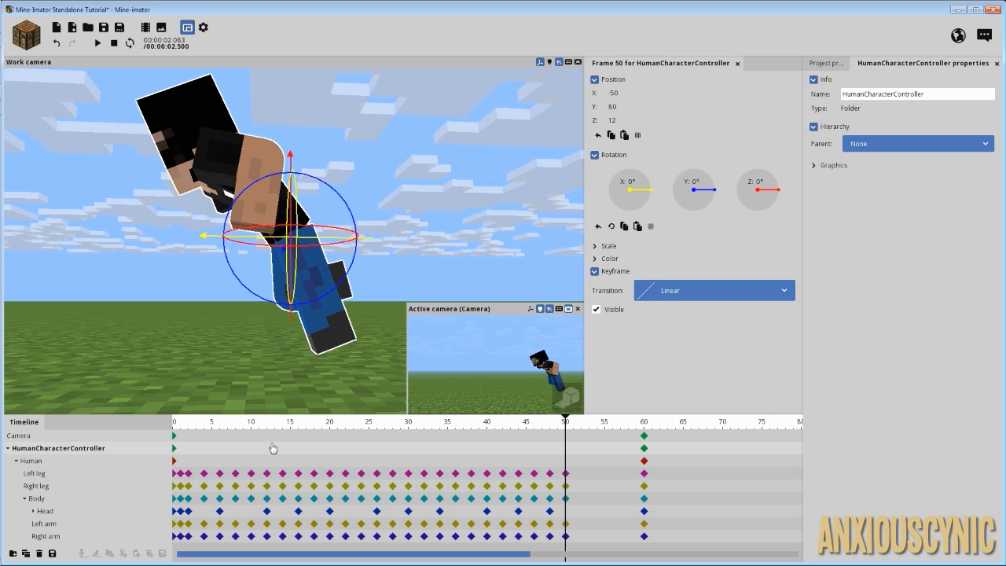
left_click_drag(254, 431, 573, 431)
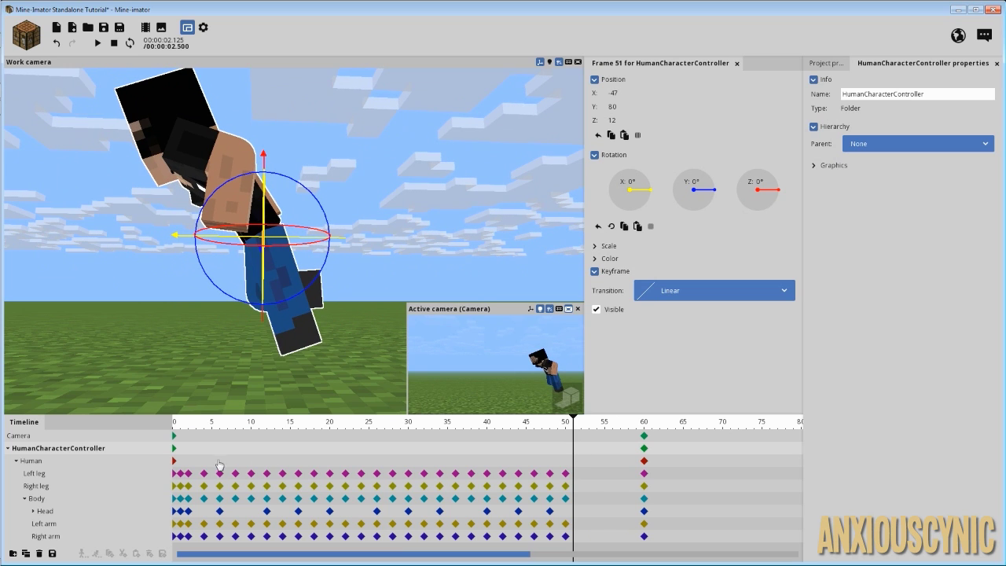
Step: Add keyframes to the Human track at frames 50 and 55
left_click(567, 471)
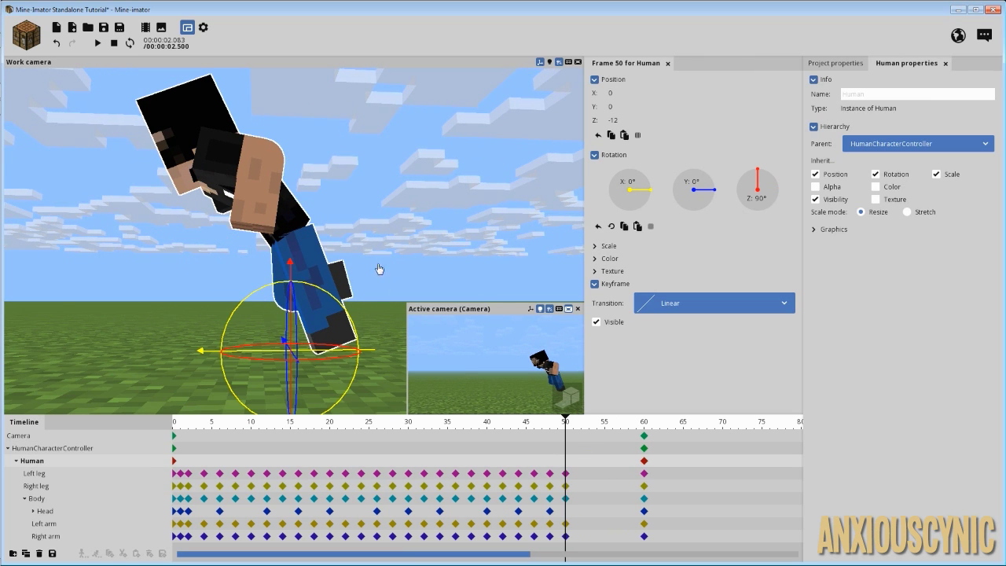
left_click(567, 462)
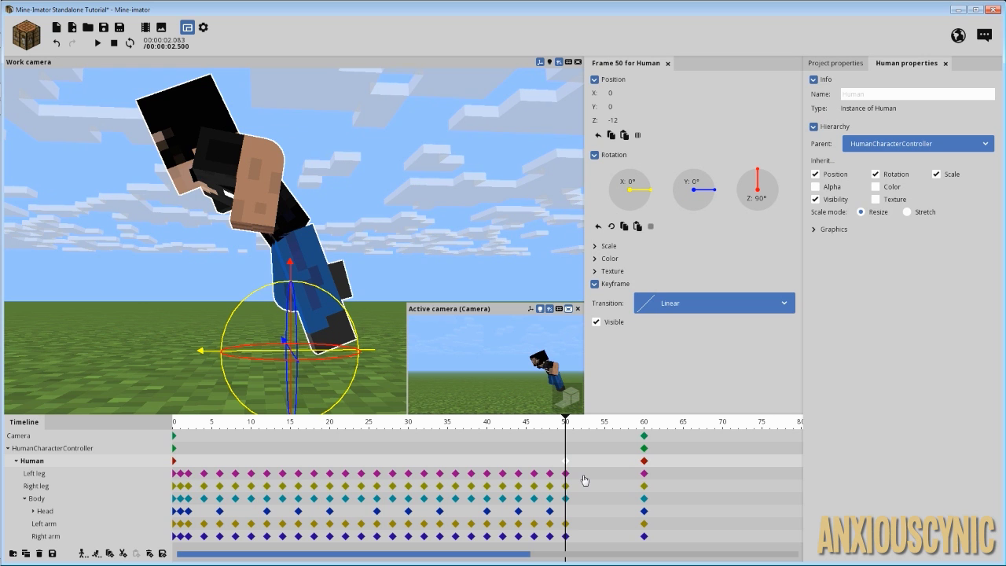
right_click_drag(386, 194, 431, 195)
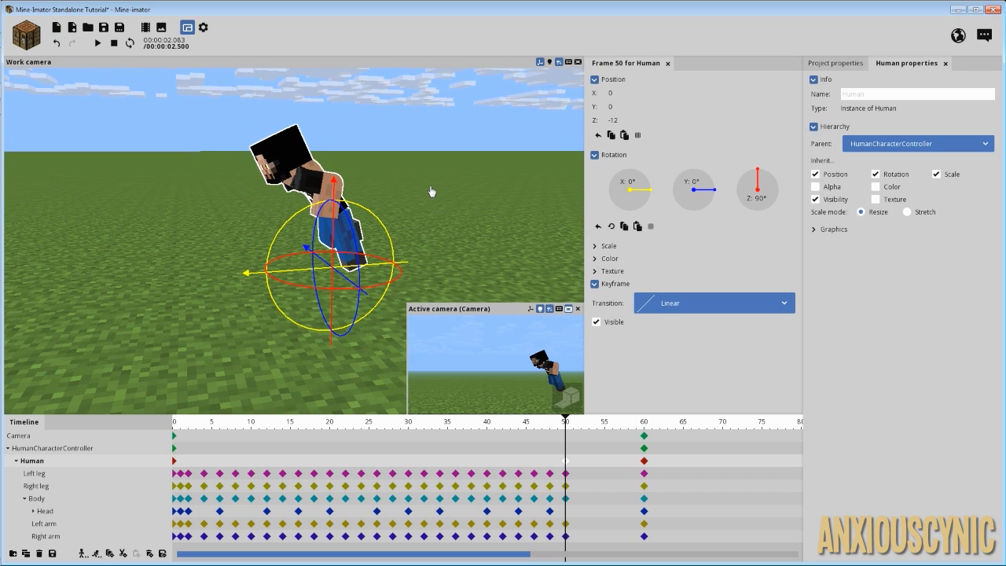
right_click_drag(449, 226, 443, 199)
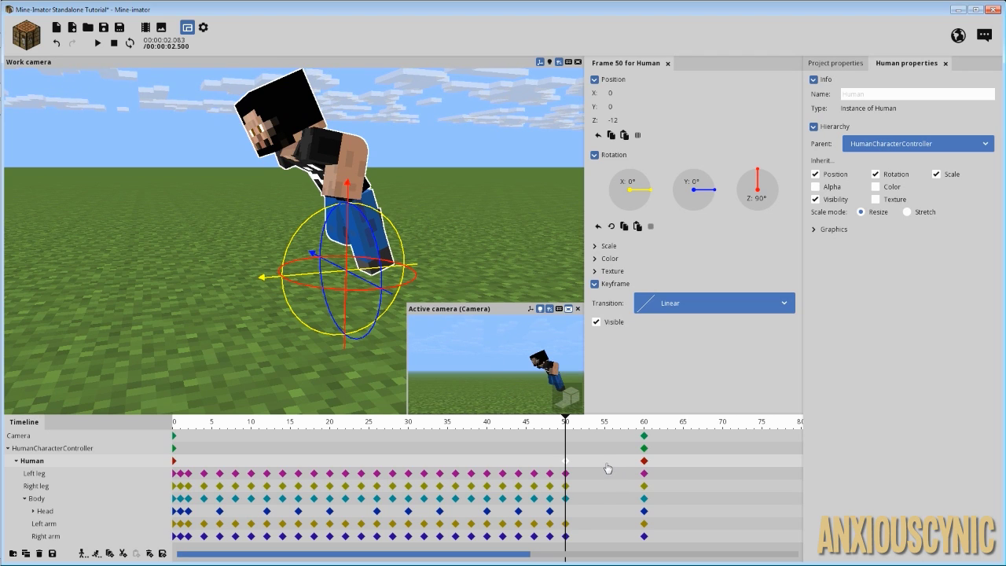
left_click_drag(515, 271, 457, 246)
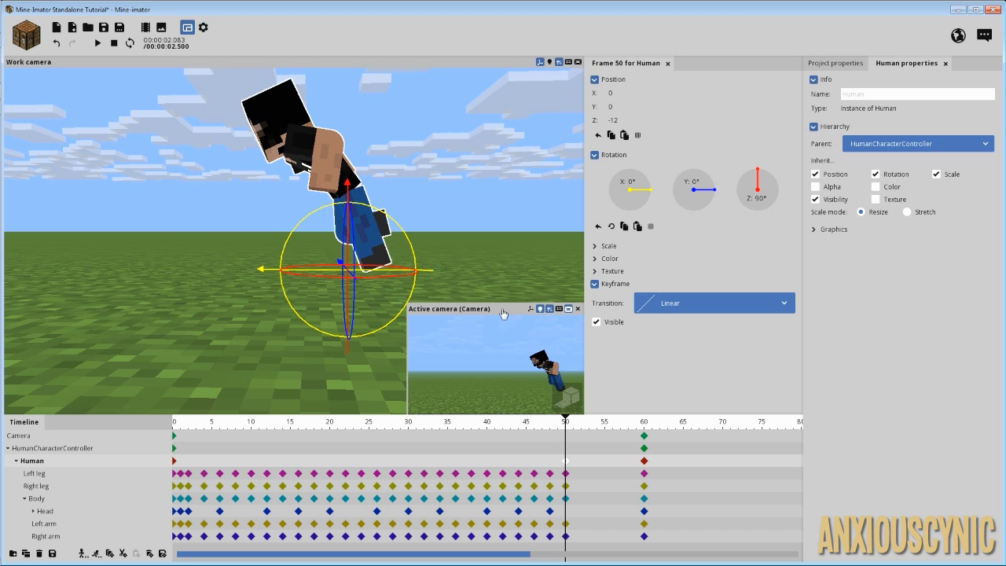
left_click(606, 468)
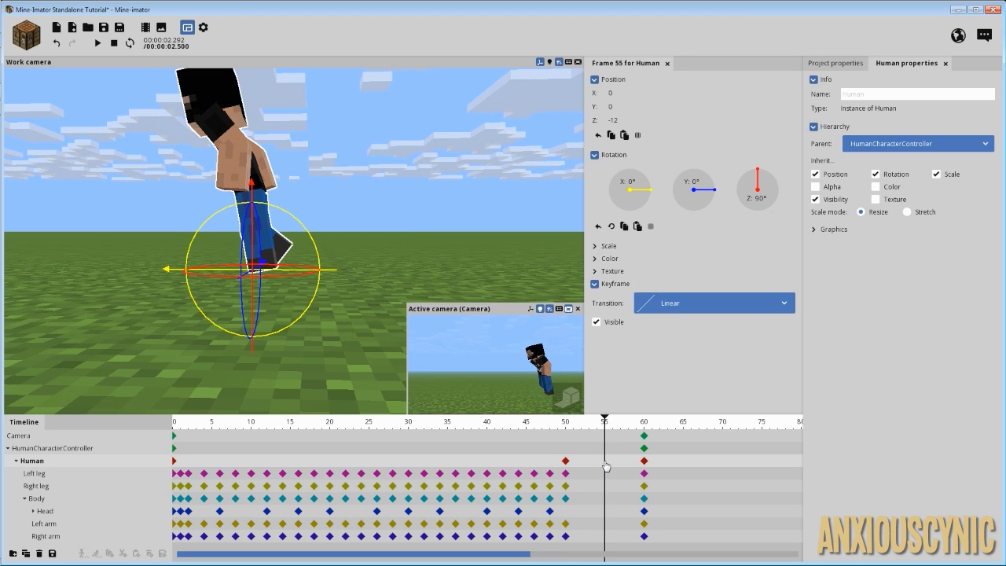
left_click(607, 467)
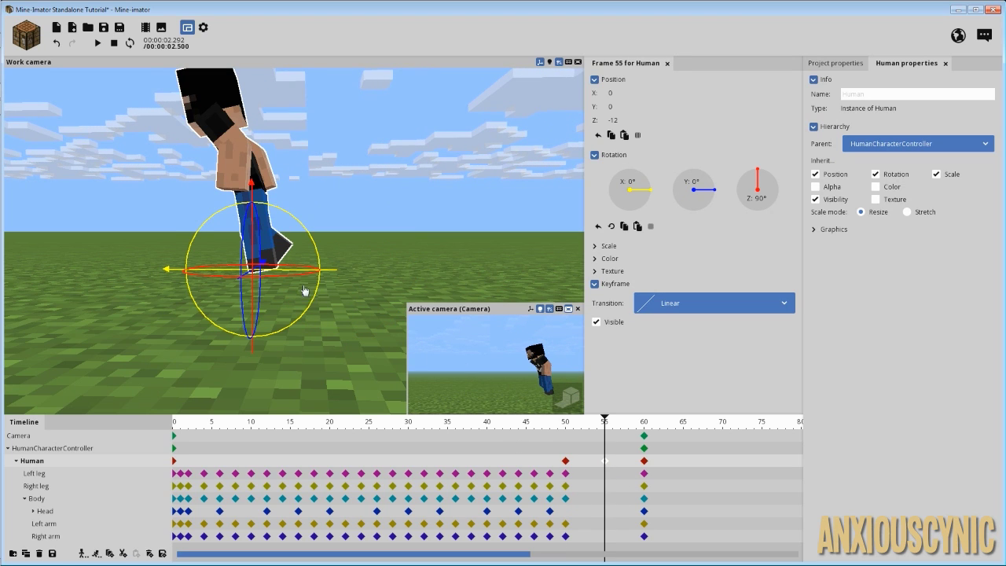
Step: Raise the Human at frame 55 by setting its Z position to -9, and play back the hop
left_click_drag(253, 296, 253, 281)
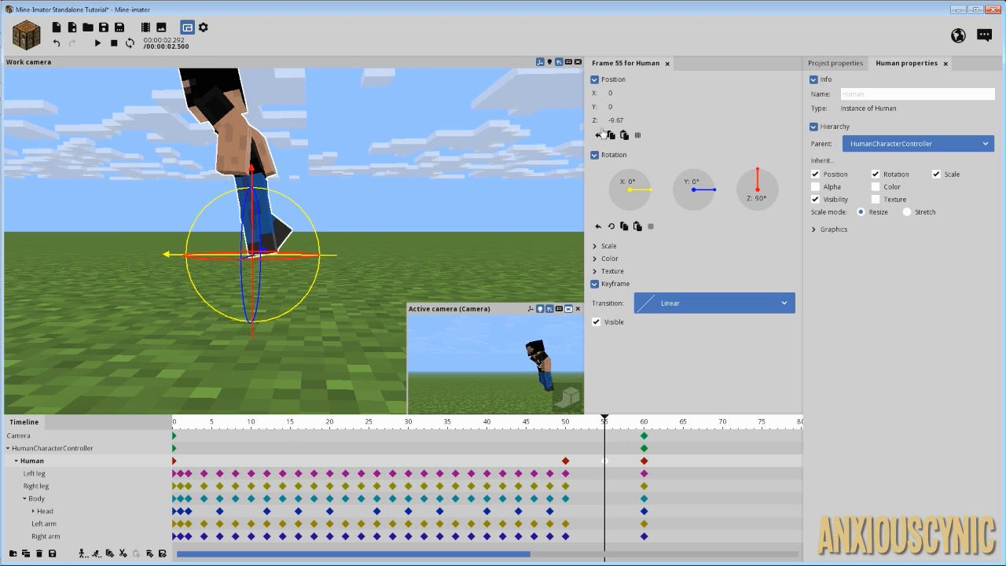
left_click(612, 120)
type("-5")
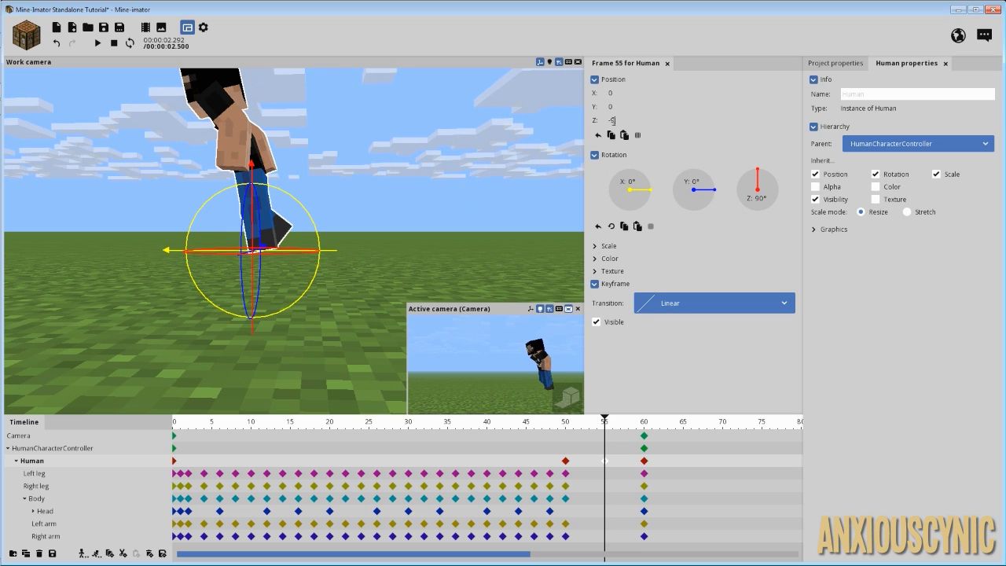
key("space")
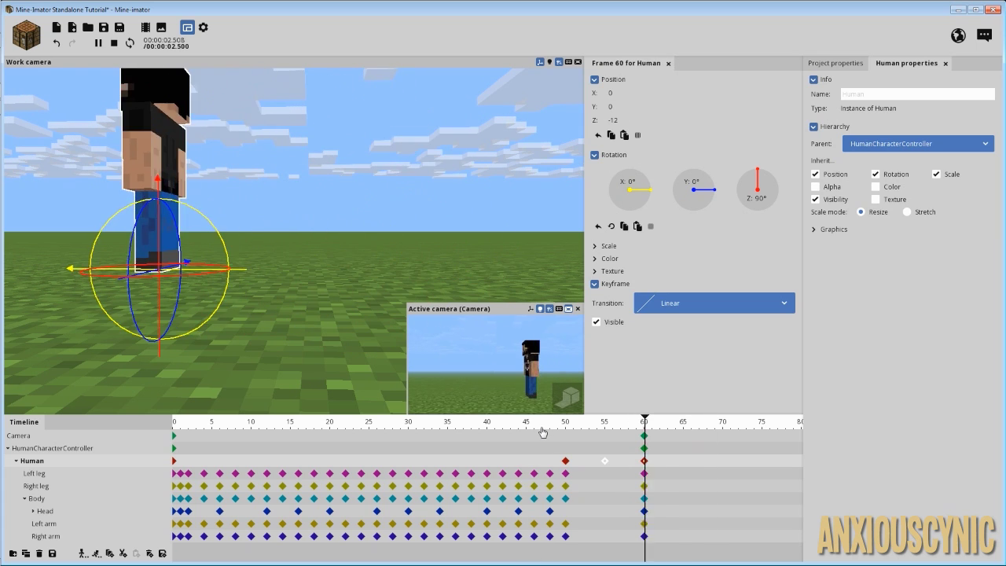
key("space")
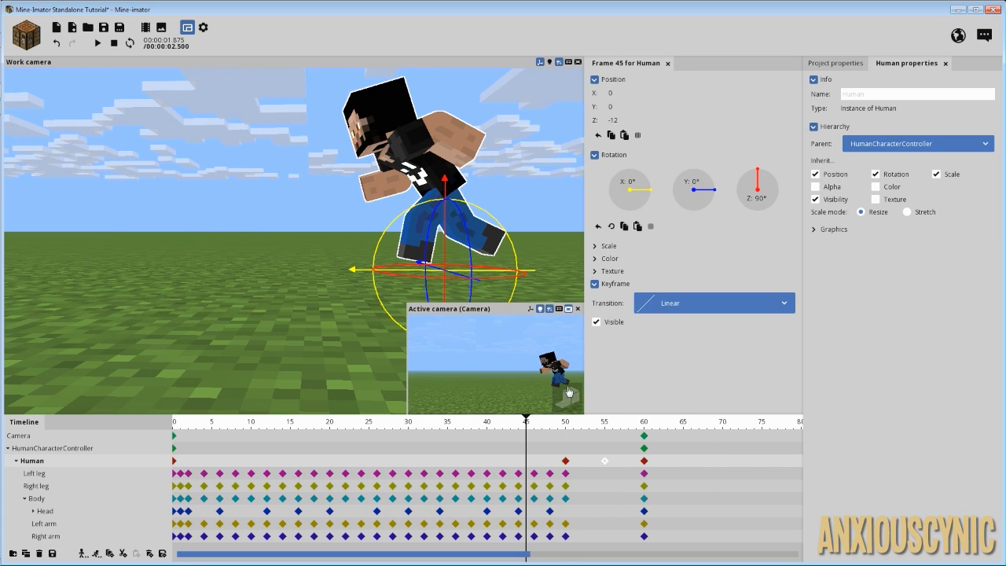
Step: Add keyframes for the right leg and left leg at frame 55
left_click_drag(563, 431, 606, 447)
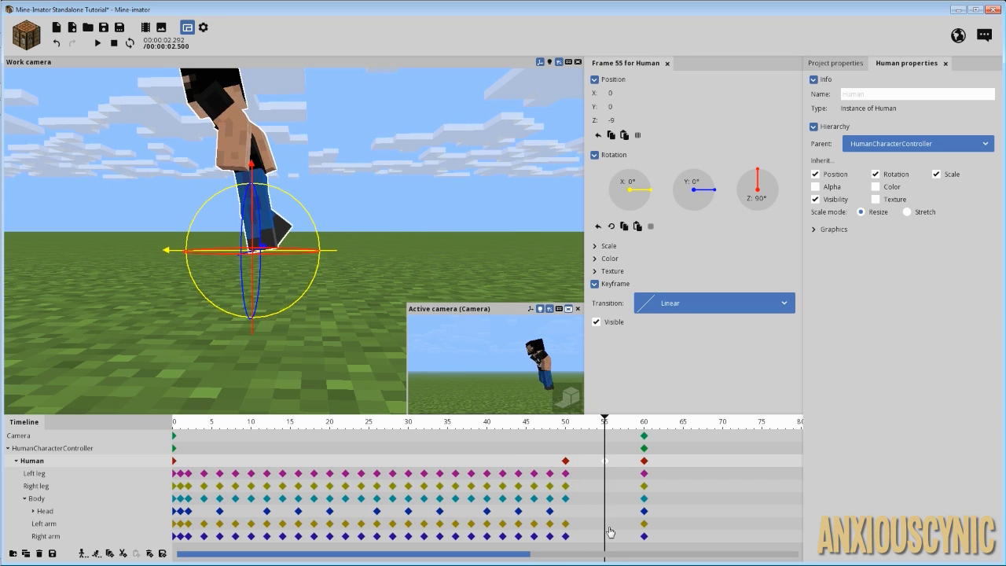
left_click(605, 488)
left_click(606, 474)
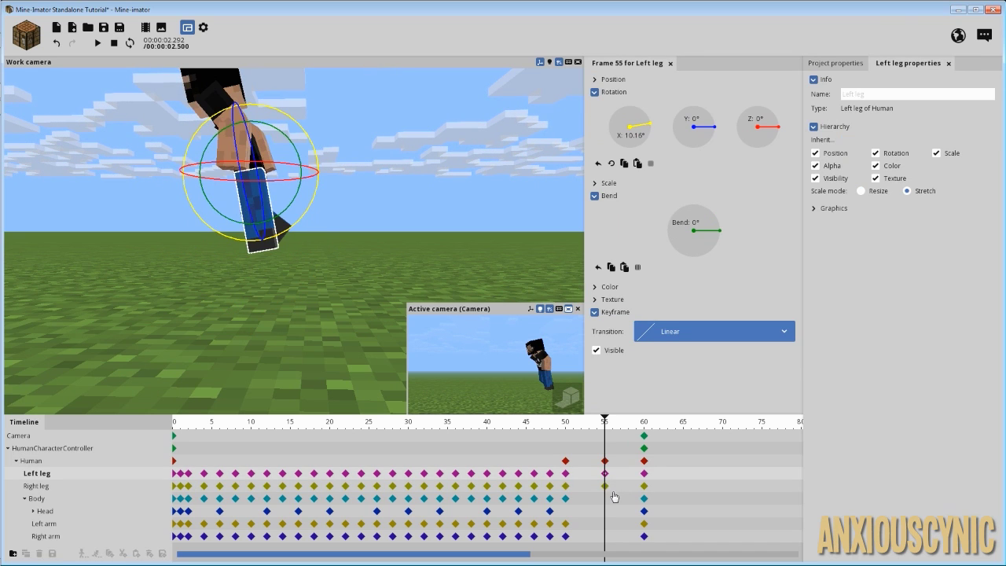
Step: Pose the legs at frame 55: right leg about 1.74° X rotation and 81.76° bend, left leg about -8.54° and 55.83°
left_click(606, 488)
left_click_drag(397, 264, 389, 262)
right_click_drag(388, 263, 397, 279)
scroll(398, 279, "up", 3)
left_click_drag(364, 235, 322, 206)
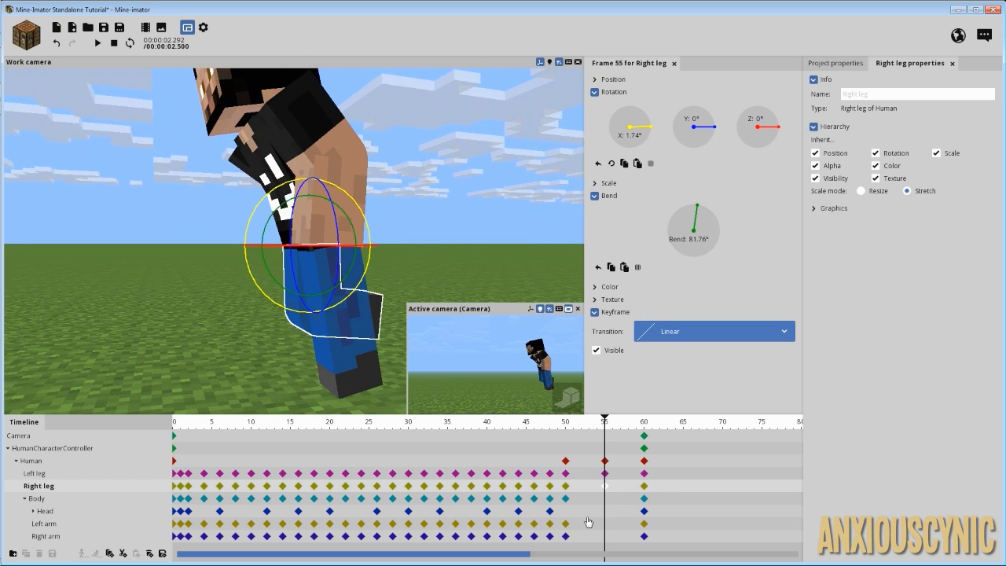
left_click(606, 474)
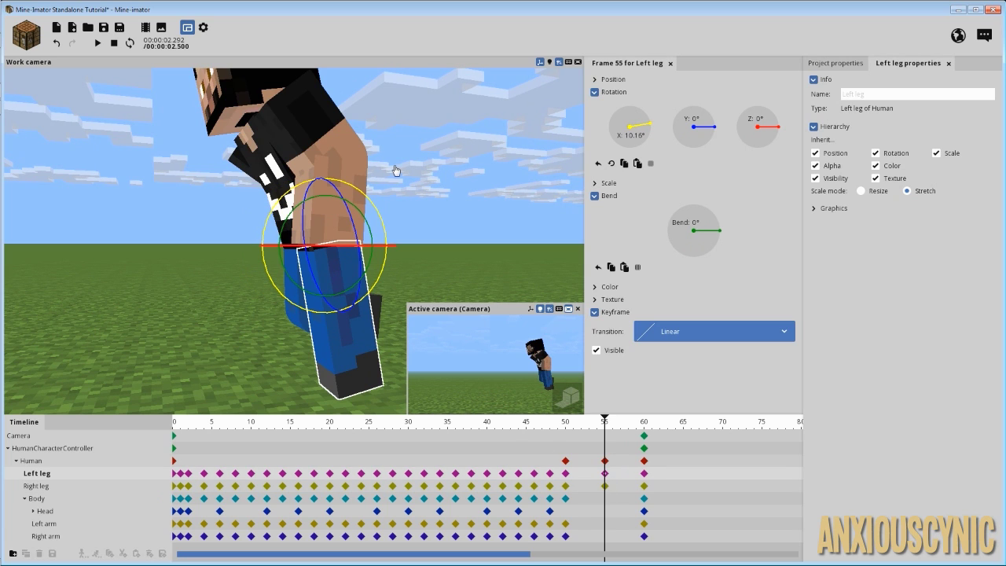
mouse_move(360, 214)
left_mouse_down()
mouse_move(328, 210)
mouse_move(363, 206)
left_mouse_up()
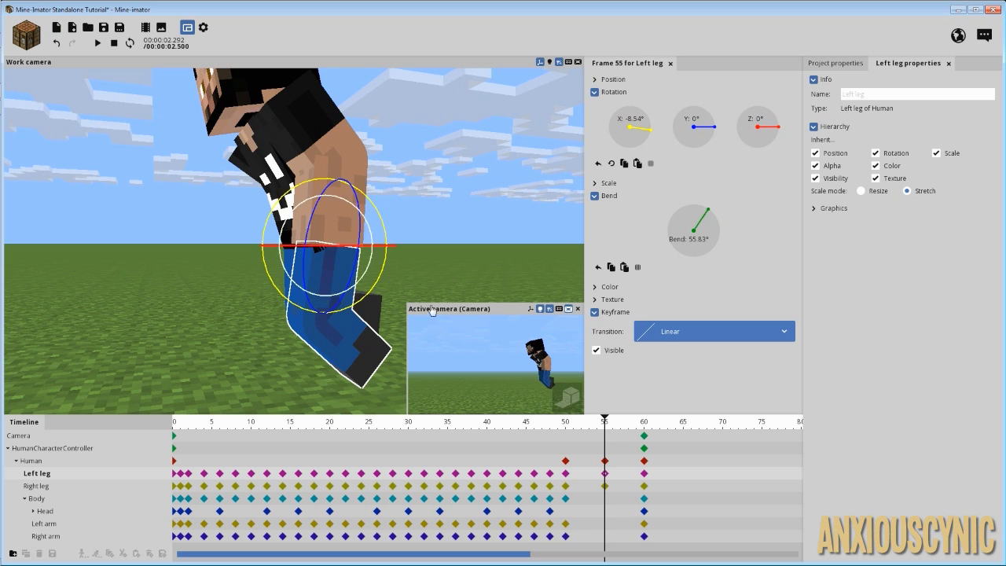
Step: Add keyframes for the left leg and right leg at frame 65, keeping both legs straight
left_click(548, 425)
left_click_drag(548, 425, 644, 440)
right_click_drag(305, 143, 325, 194)
left_click_drag(334, 208, 338, 185)
right_click_drag(325, 194, 344, 219)
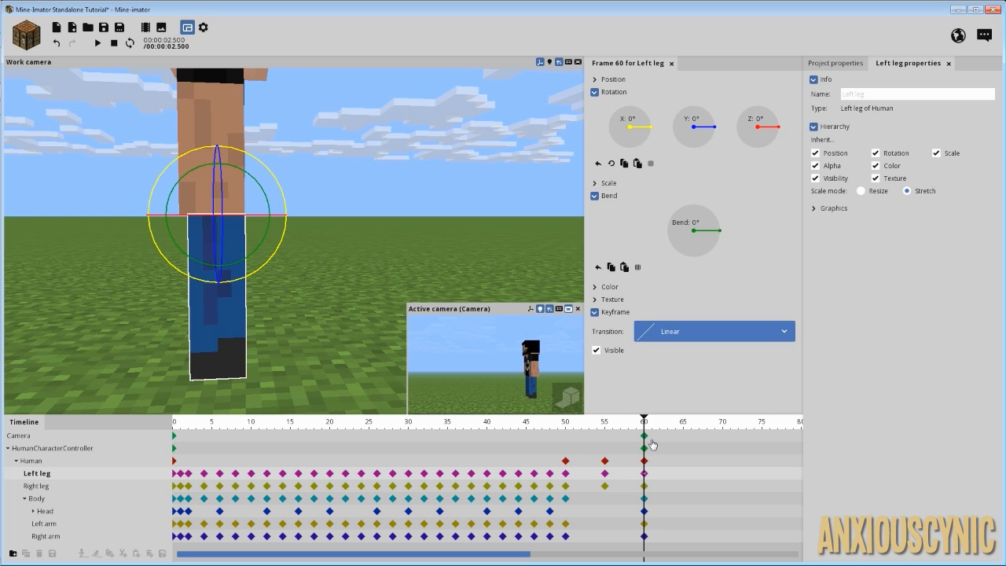
left_click_drag(651, 445, 684, 472)
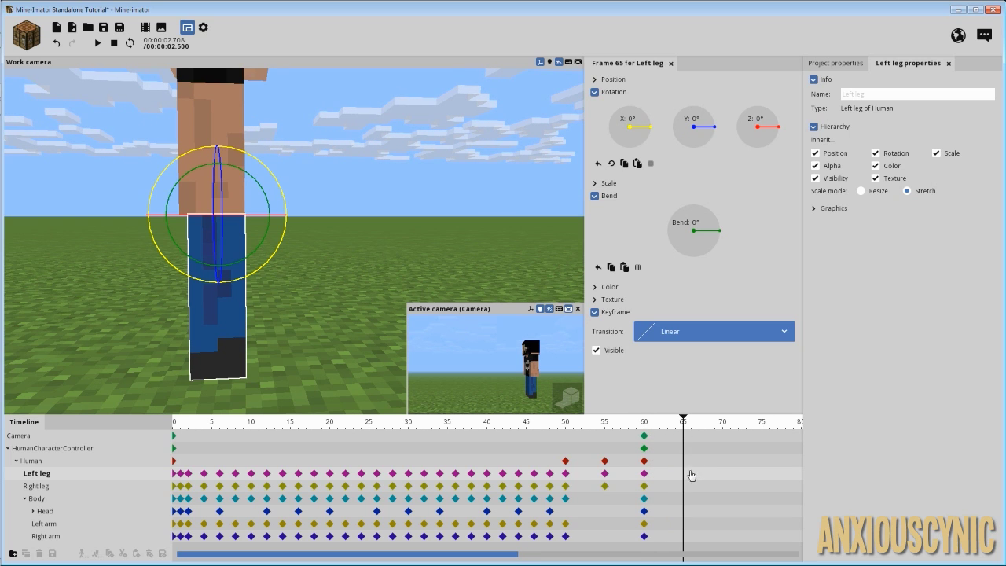
left_click(683, 476)
left_click(686, 489)
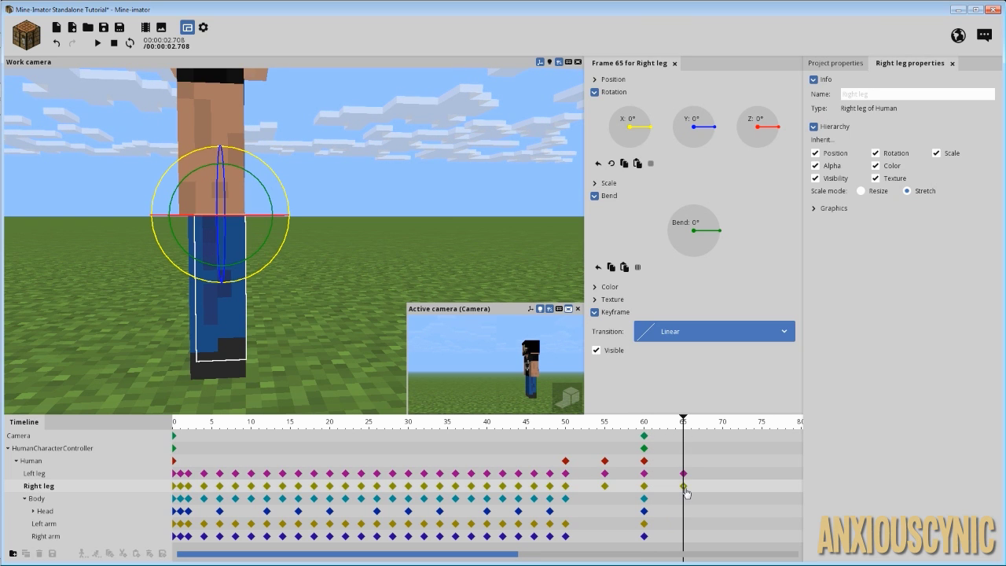
Step: Add a body keyframe at frame 65 and lean the torso forward with about 62.17° X rotation and 30.34° bend
mouse_move(438, 225)
left_mouse_down()
mouse_move(401, 225)
mouse_move(437, 241)
left_mouse_up()
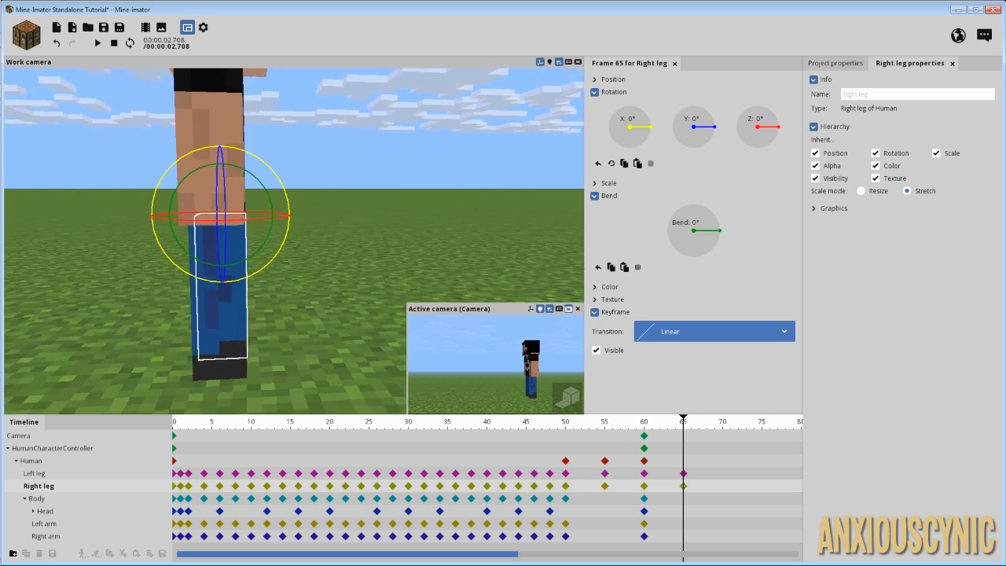
middle_click_drag(439, 217, 427, 220)
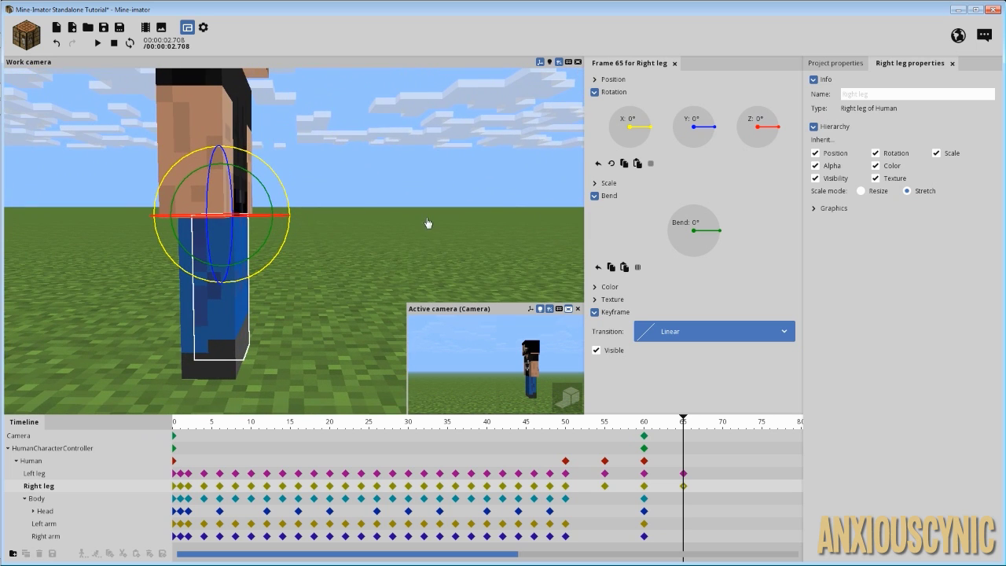
left_click(683, 500)
right_click_drag(378, 210, 351, 196)
key("s")
key("s")
left_click_drag(304, 199, 243, 212)
left_click_drag(268, 207, 244, 213)
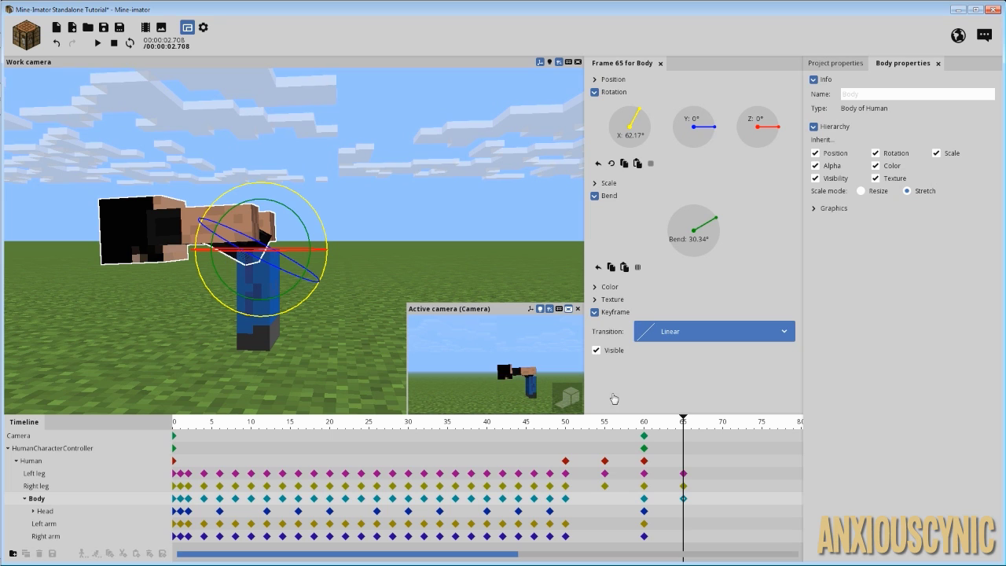